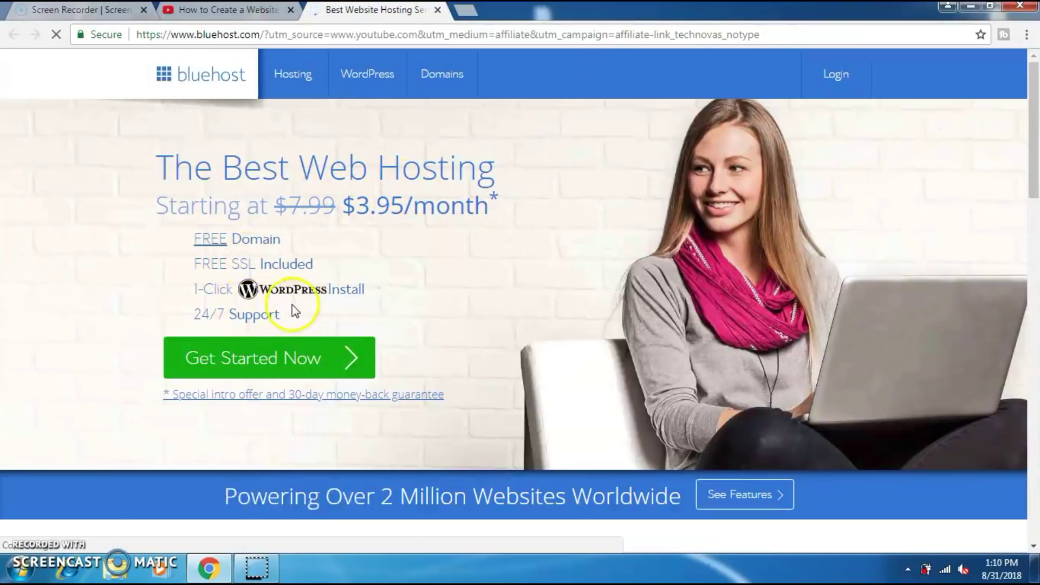
# - Begin the Bluehost signup from the home page's Get Started Now hosting offer
pyautogui.click(241, 367)
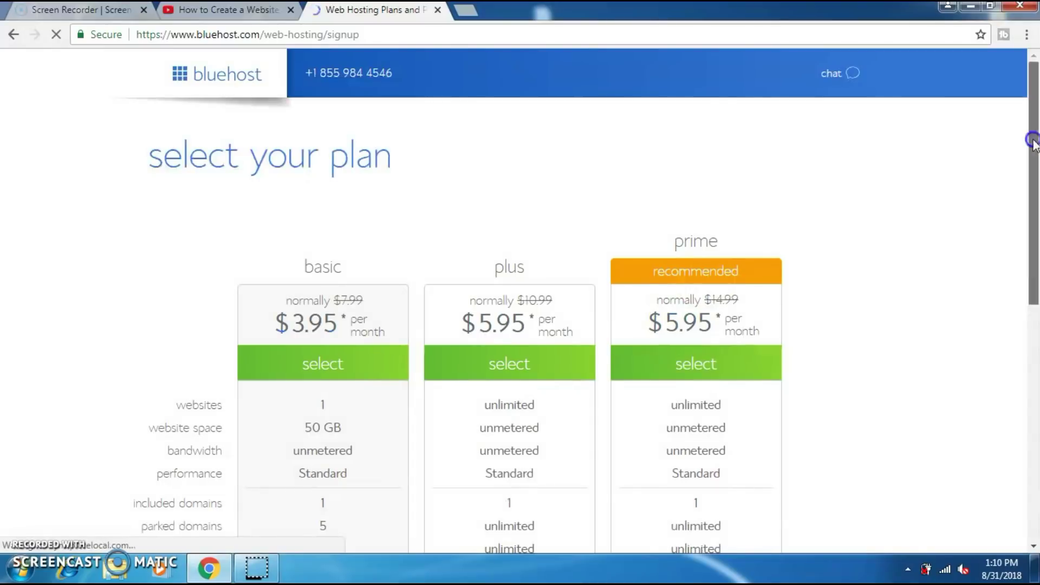
# - Scroll through the plan comparison and select the Basic plan at $3.95 per month
pyautogui.moveTo(1029, 147); pyautogui.dragTo(1034, 209)
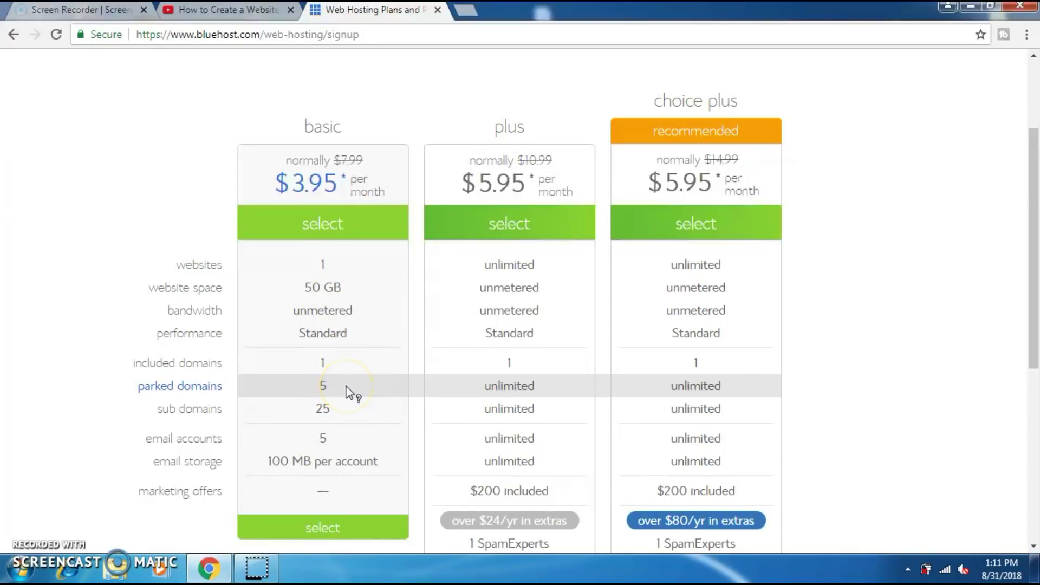
pyautogui.moveTo(1035, 223); pyautogui.dragTo(1034, 249)
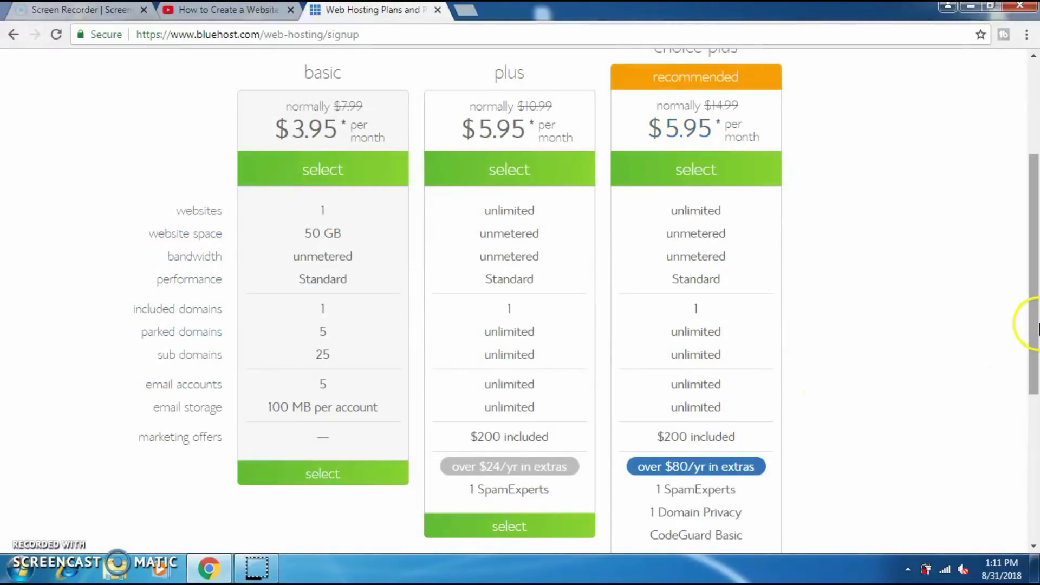
pyautogui.moveTo(1034, 347)
pyautogui.mouseDown()
pyautogui.moveTo(1034, 283)
pyautogui.moveTo(1035, 351)
pyautogui.mouseUp()
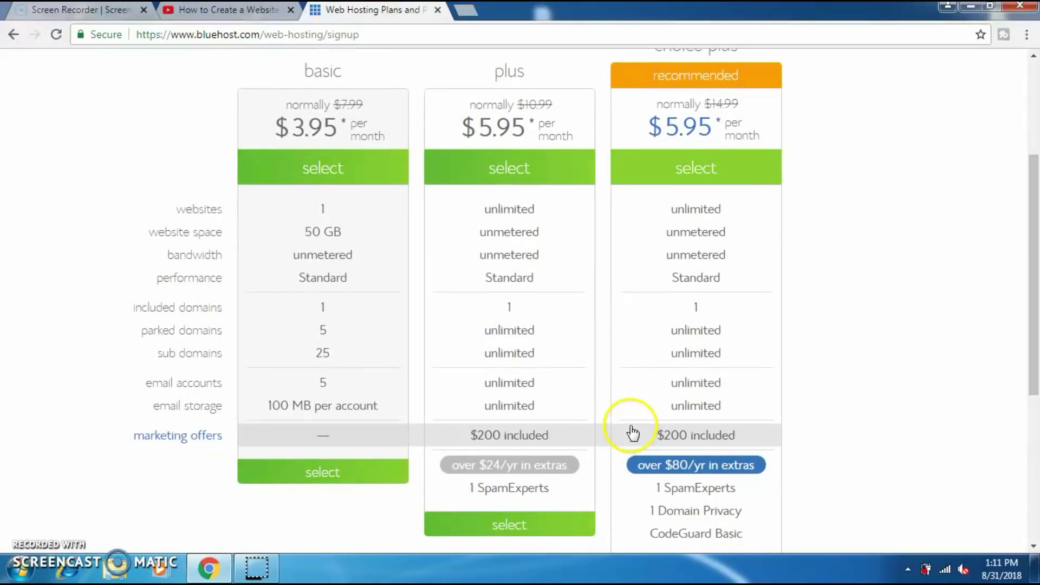
pyautogui.click(339, 472)
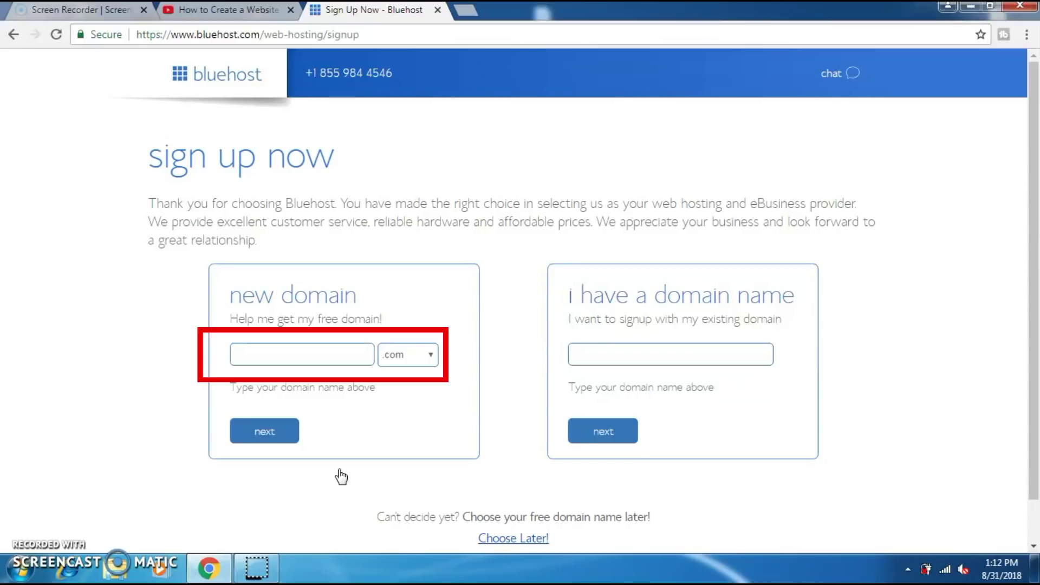
# - Register the free domain gdghdhdgfffhfbfh.com and continue to account creation
pyautogui.click(260, 356)
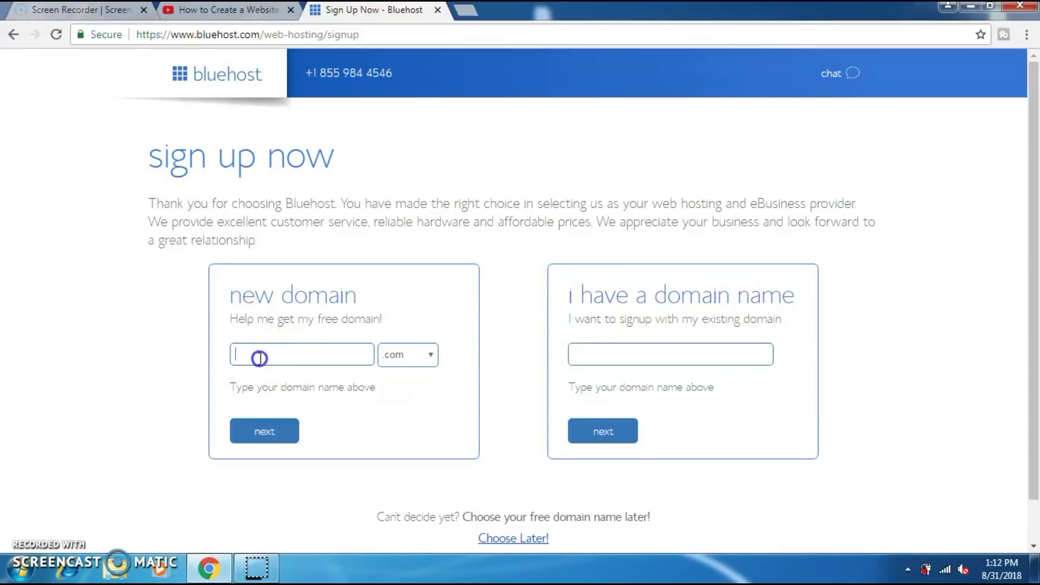
pyautogui.write('gdghdhdgfffhfbfh')
pyautogui.click(257, 440)
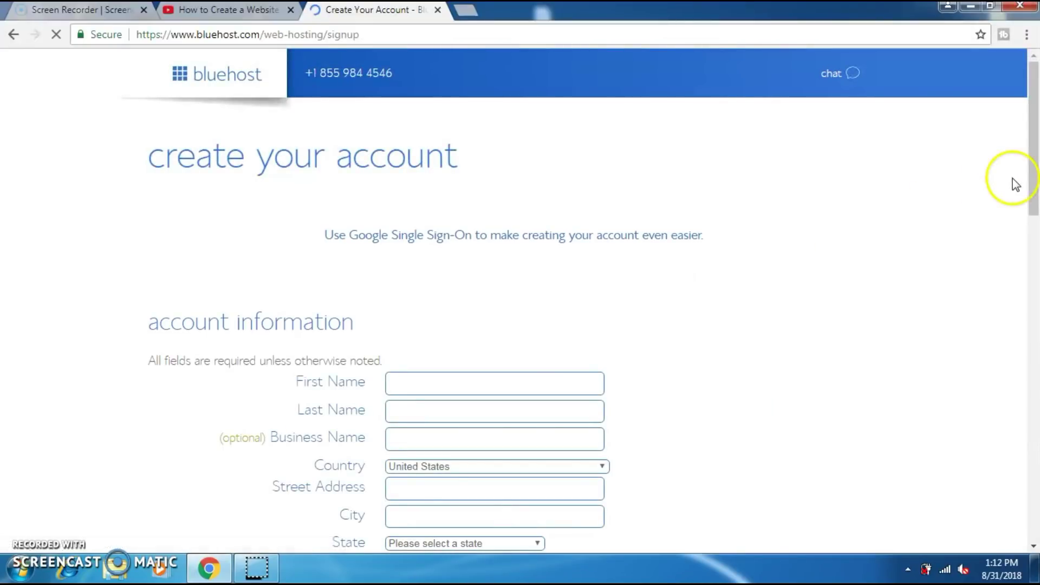
# - Choose Basic 12 Month as the account plan, bringing the hosting total to $71.40
pyautogui.moveTo(1033, 135); pyautogui.dragTo(1034, 192)
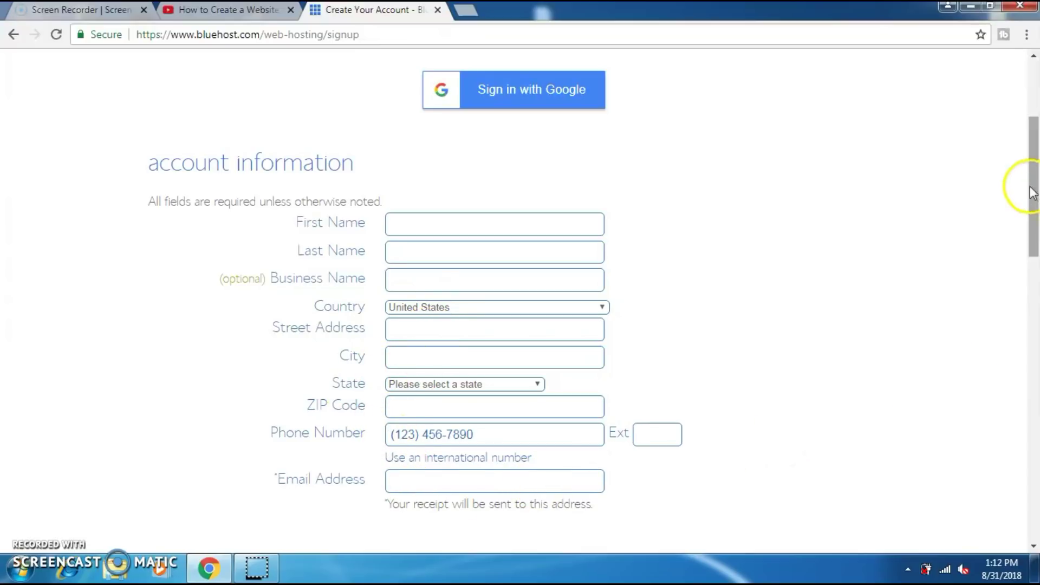
pyautogui.moveTo(1029, 185); pyautogui.dragTo(1034, 275)
pyautogui.scroll(-1, 948, 282)
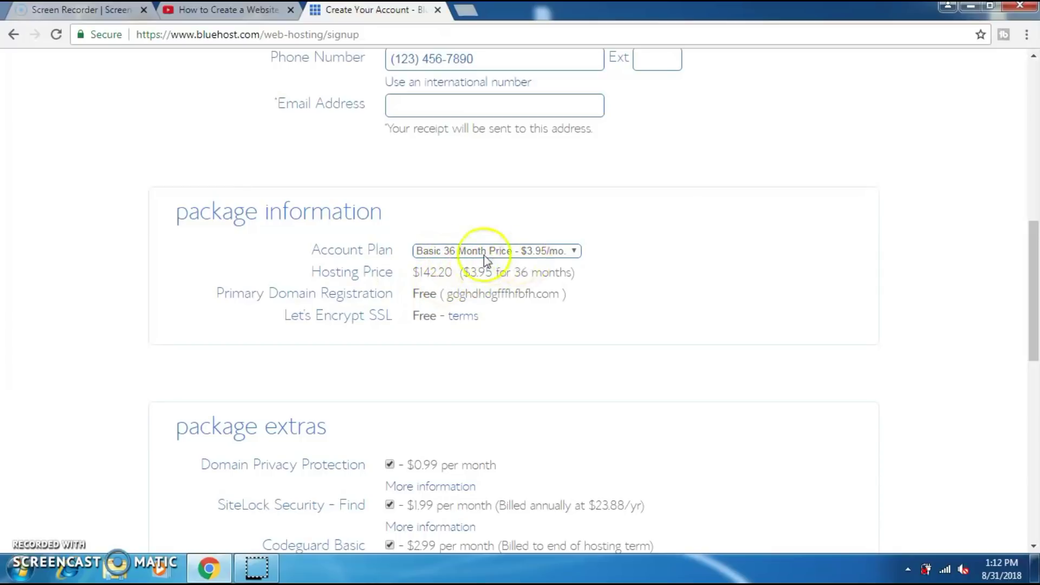
pyautogui.click(568, 253)
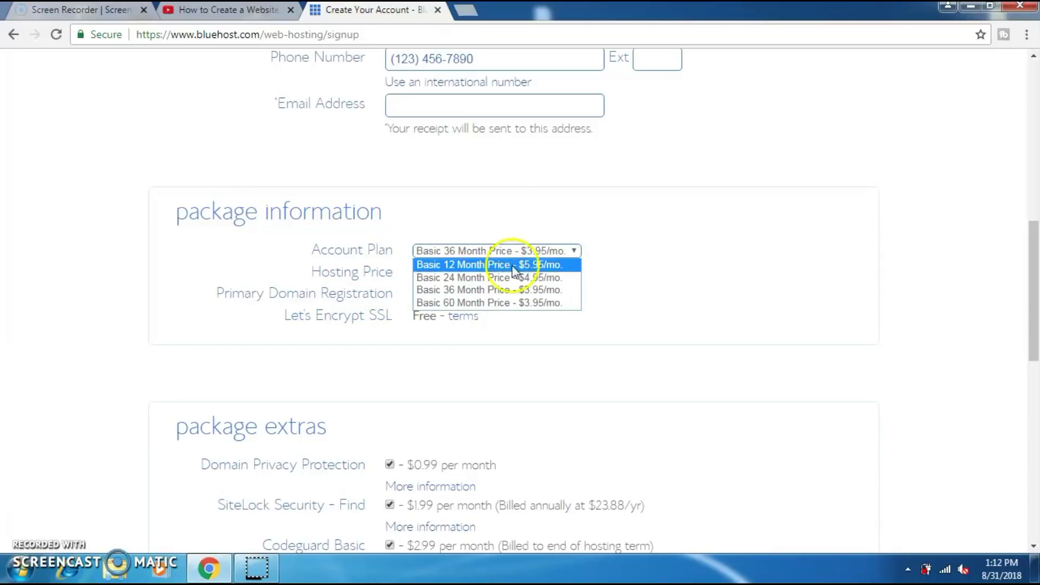
pyautogui.click(466, 264)
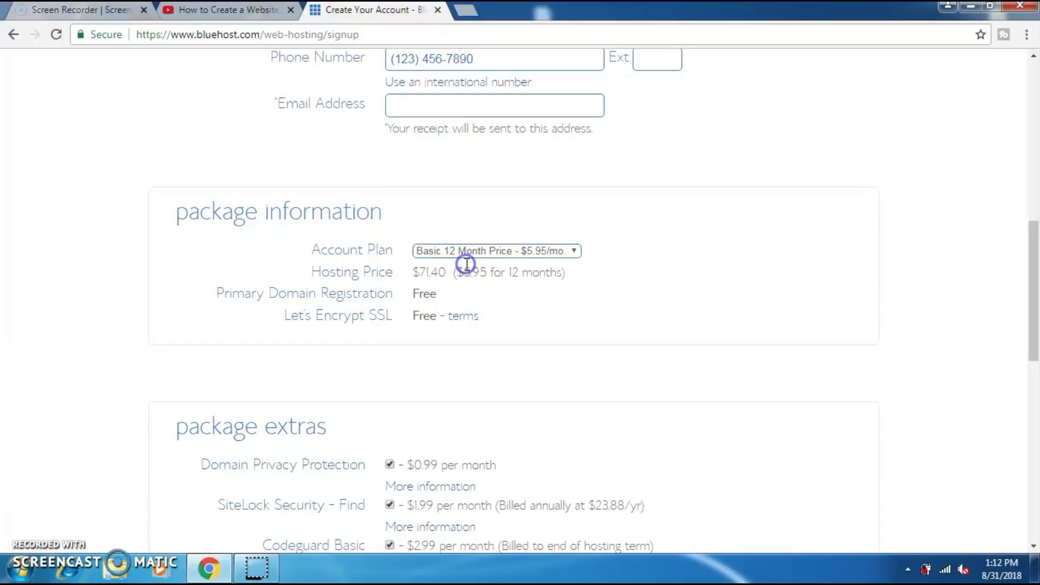
pyautogui.click(568, 249)
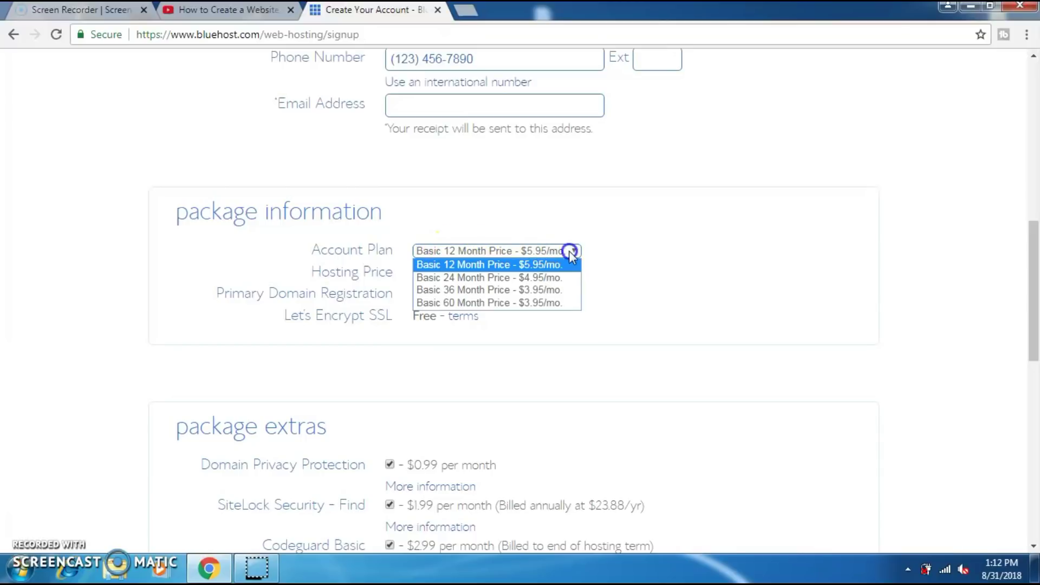
pyautogui.click(476, 264)
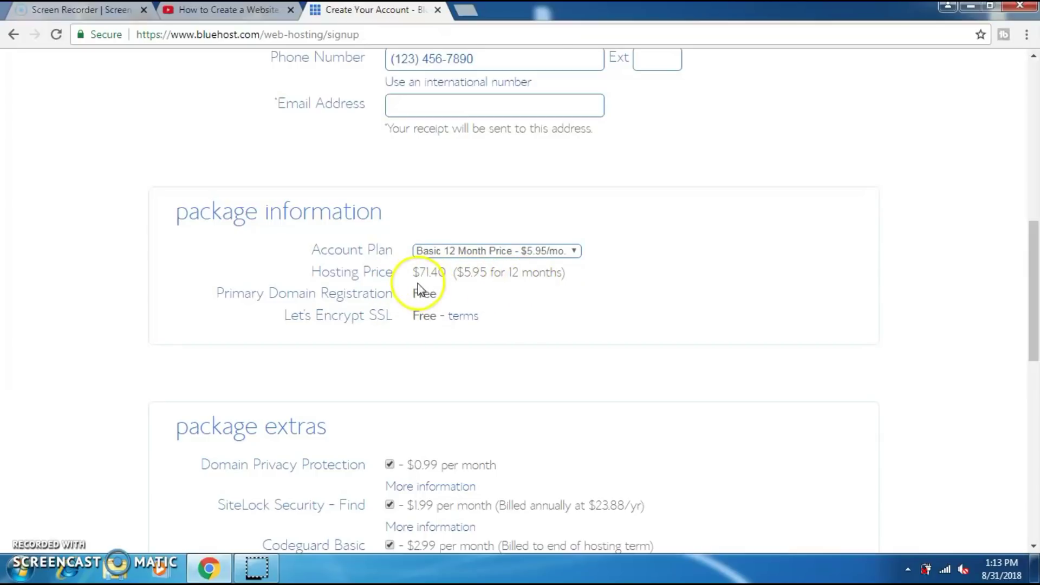
# - Scroll to payment information, accept the terms of service, and submit the signup
pyautogui.scroll(-5, 420, 290)
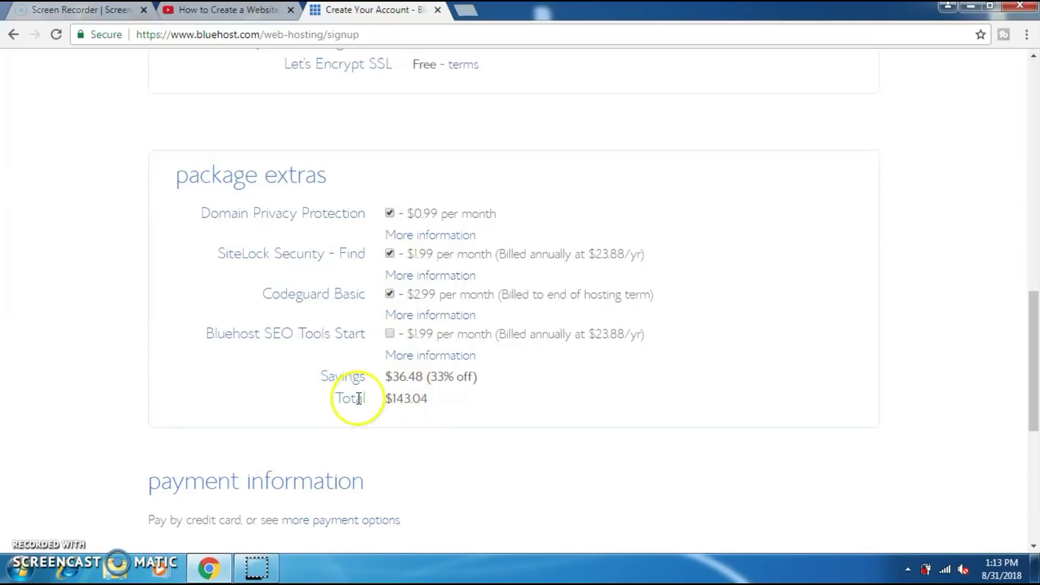
pyautogui.moveTo(1033, 339); pyautogui.dragTo(1034, 425)
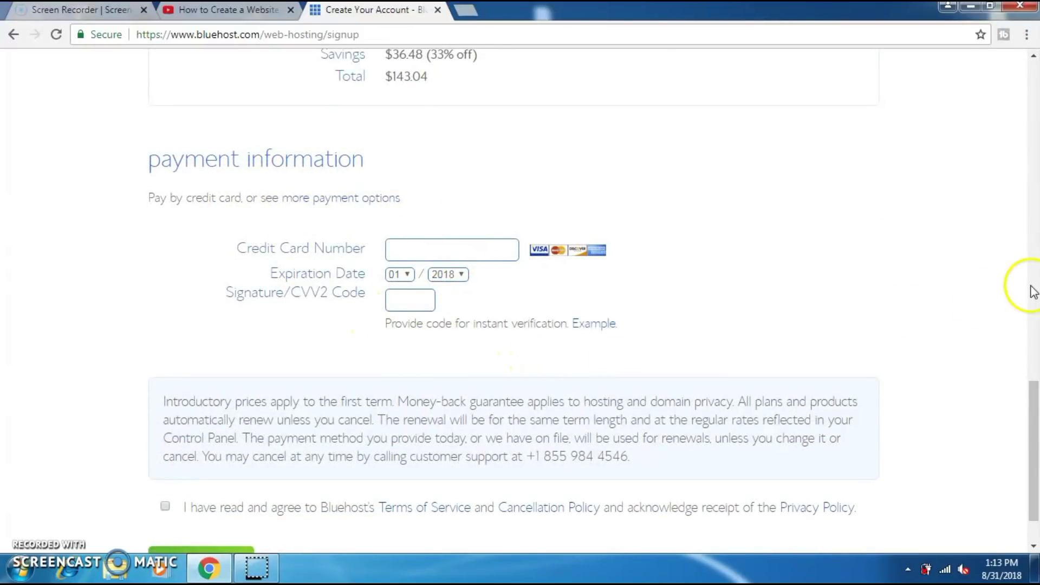
pyautogui.moveTo(1031, 428); pyautogui.dragTo(1033, 465)
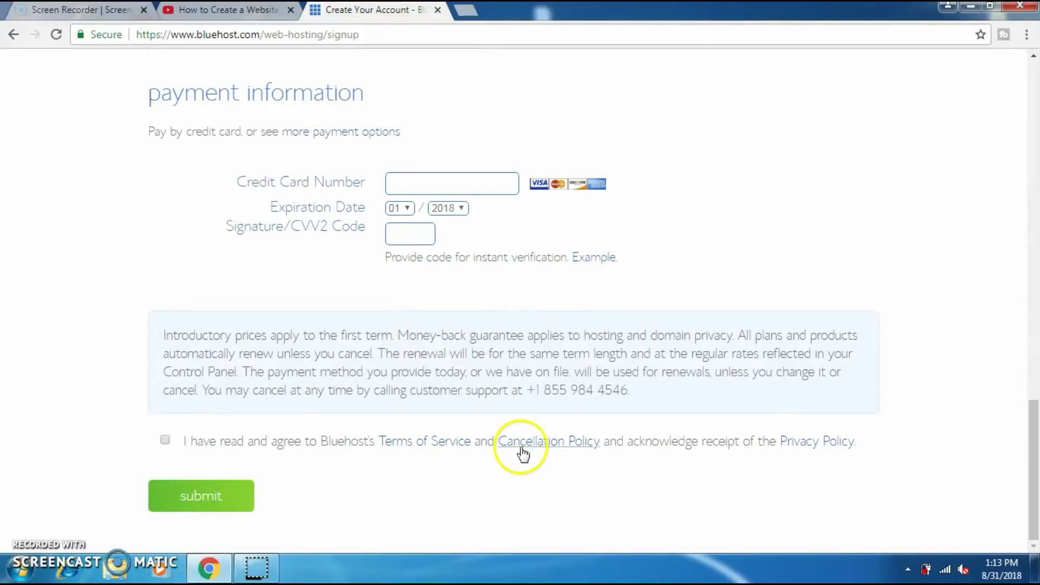
pyautogui.click(164, 440)
pyautogui.click(201, 499)
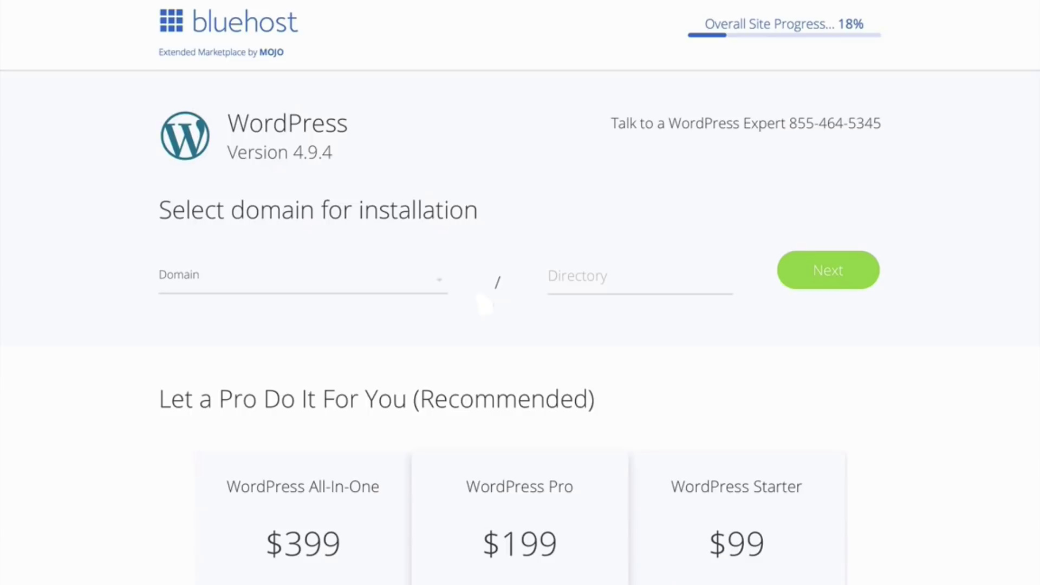
# - Select the install domain from the Domain dropdown, leave Directory blank, and continue
pyautogui.click(443, 283)
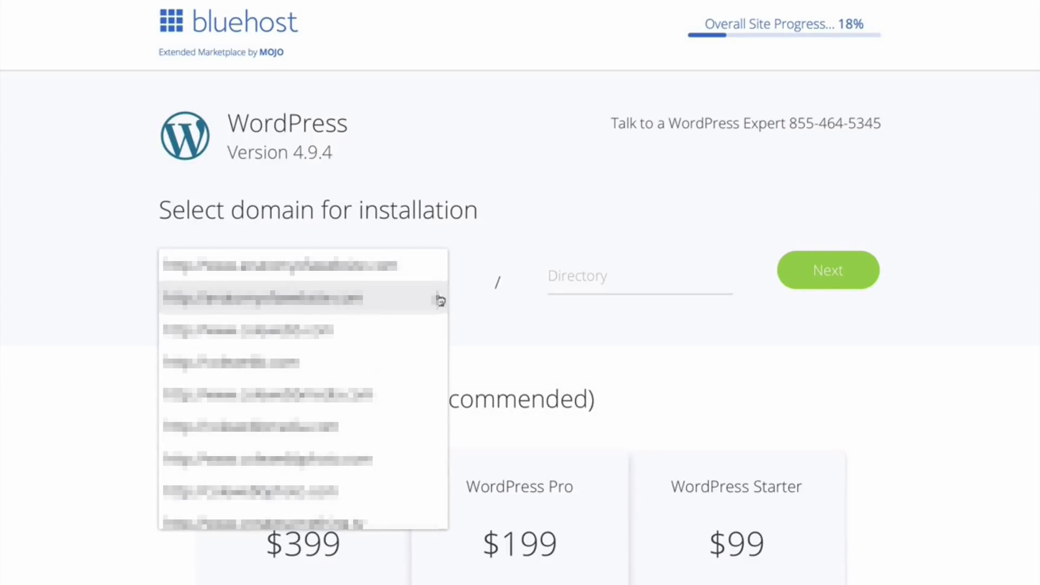
pyautogui.scroll(-1, 418, 386)
pyautogui.click(390, 427)
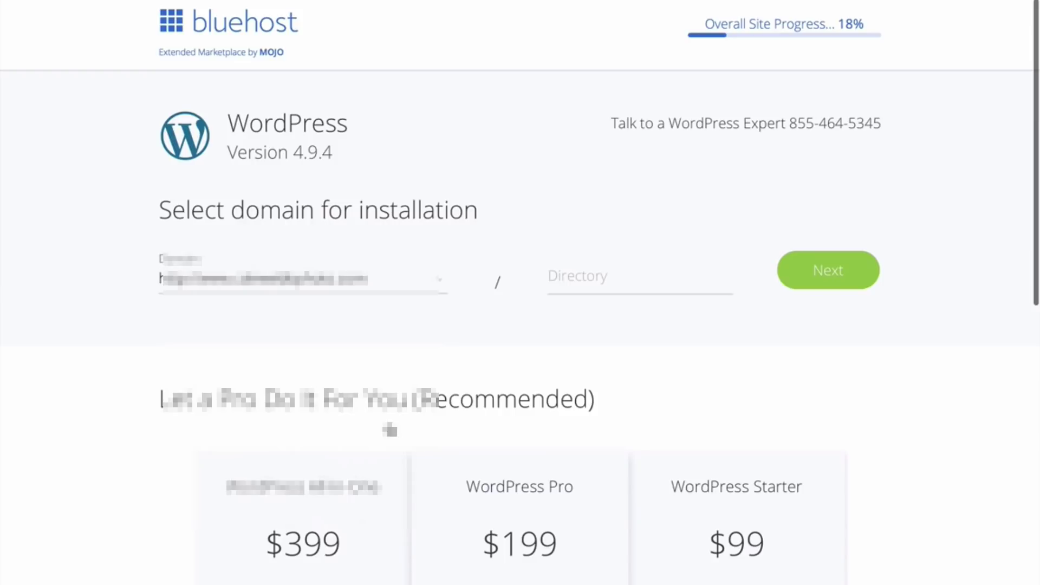
pyautogui.click(850, 270)
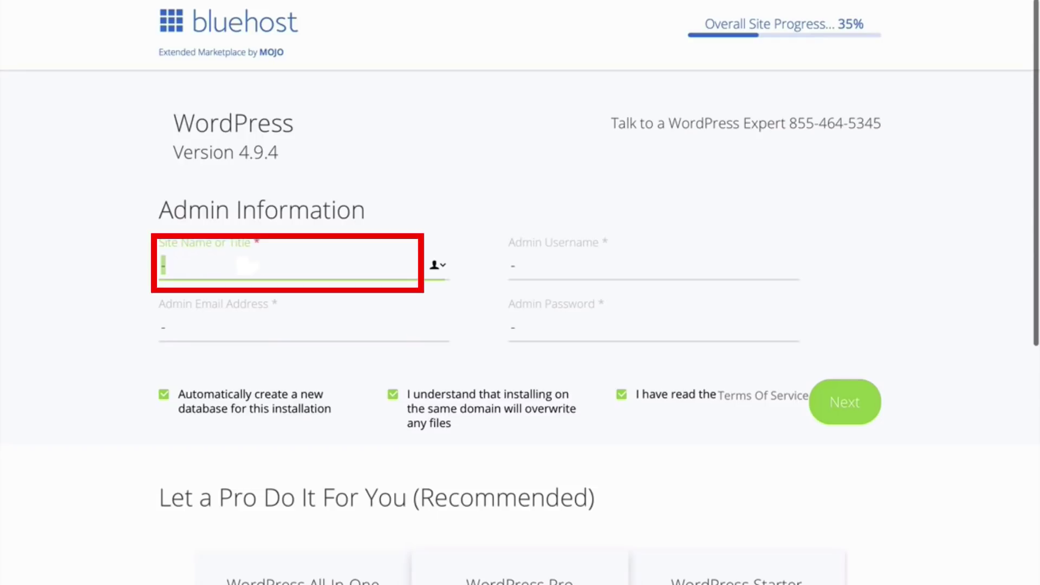
# - Fill in the admin email, admin username and password fields for the WordPress install
pyautogui.click(216, 327)
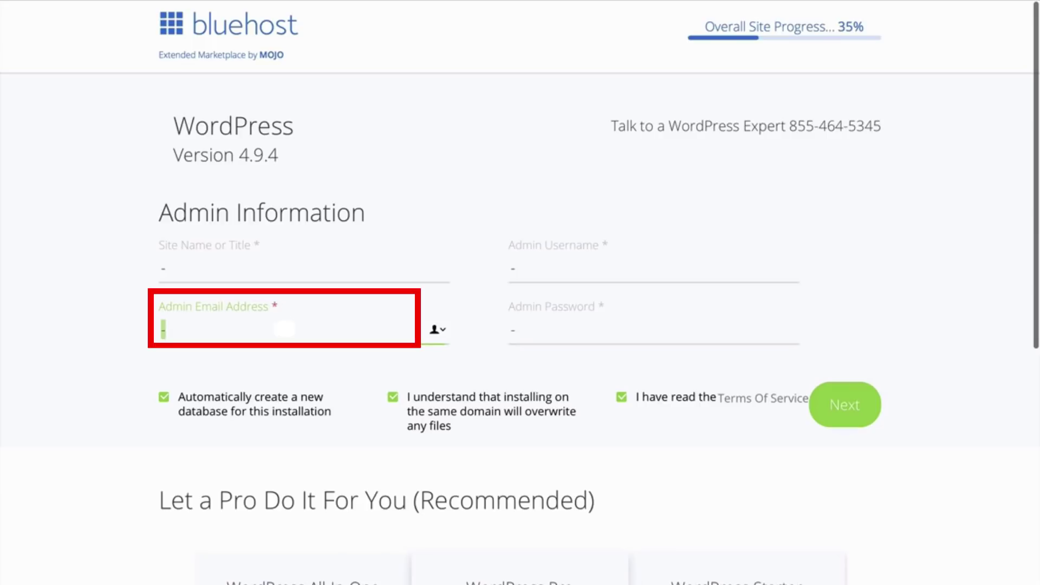
pyautogui.press('Tab')
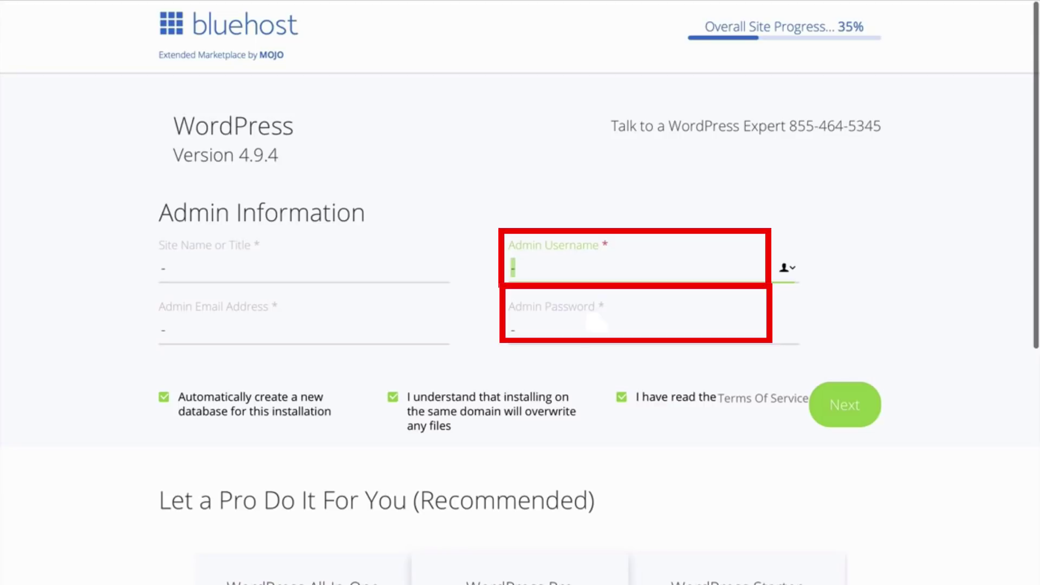
pyautogui.press('Tab')
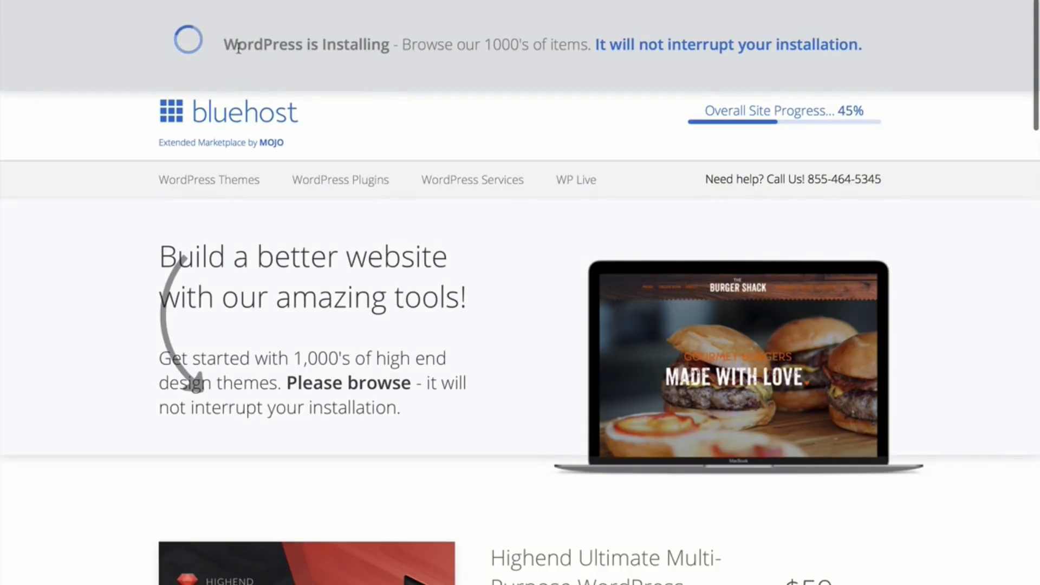
# - Wait out the WordPress installation until the admin opens on the Bluehost home panel
pyautogui.moveTo(239, 50); pyautogui.dragTo(375, 56)
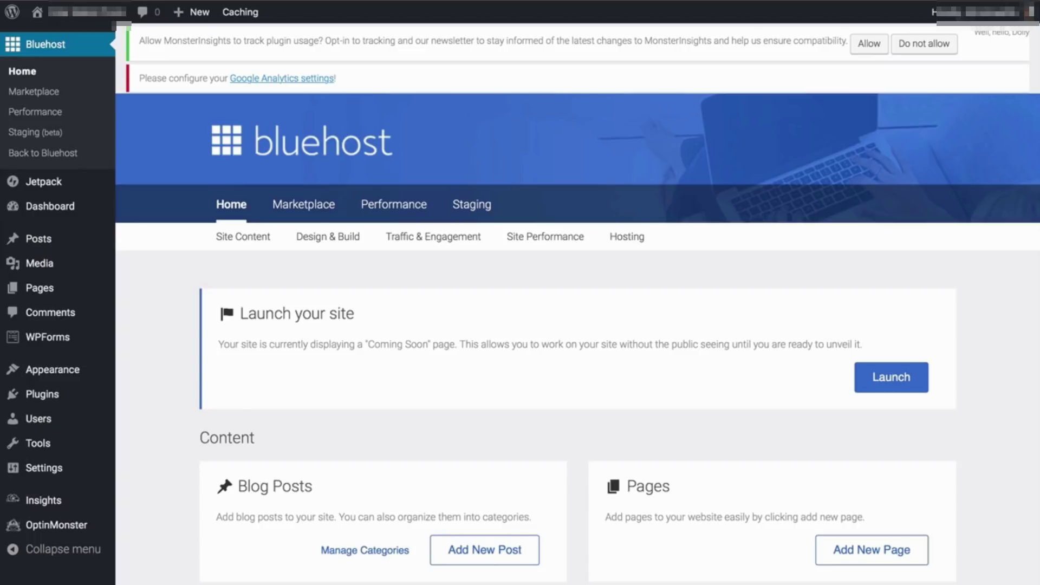
# - Open Installed Plugins and deactivate the Hello Dolly plugin
pyautogui.moveTo(42, 394)
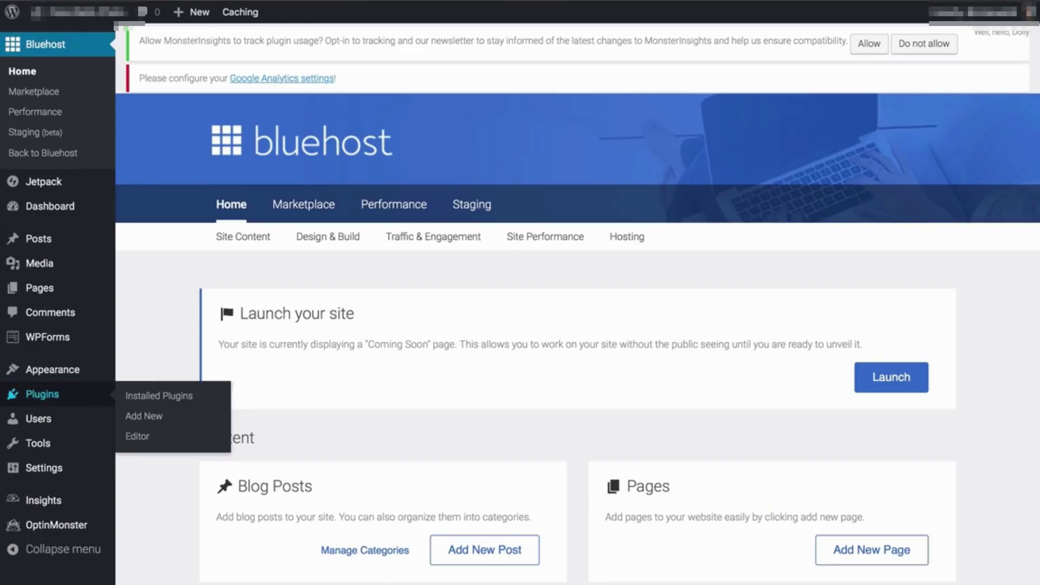
pyautogui.click(42, 394)
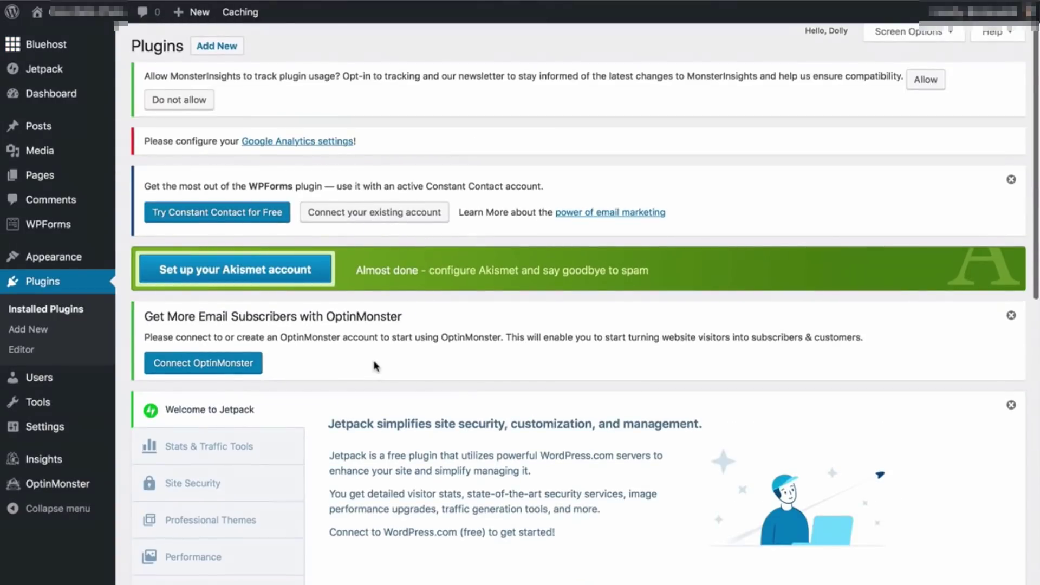
pyautogui.scroll(-8, 374, 362)
pyautogui.scroll(-4, 376, 366)
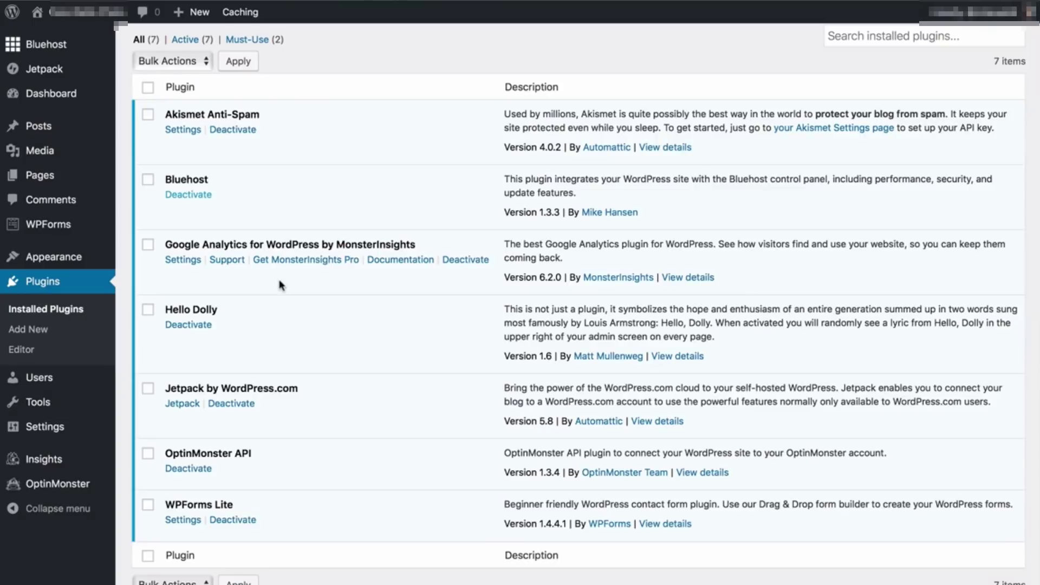
pyautogui.click(195, 325)
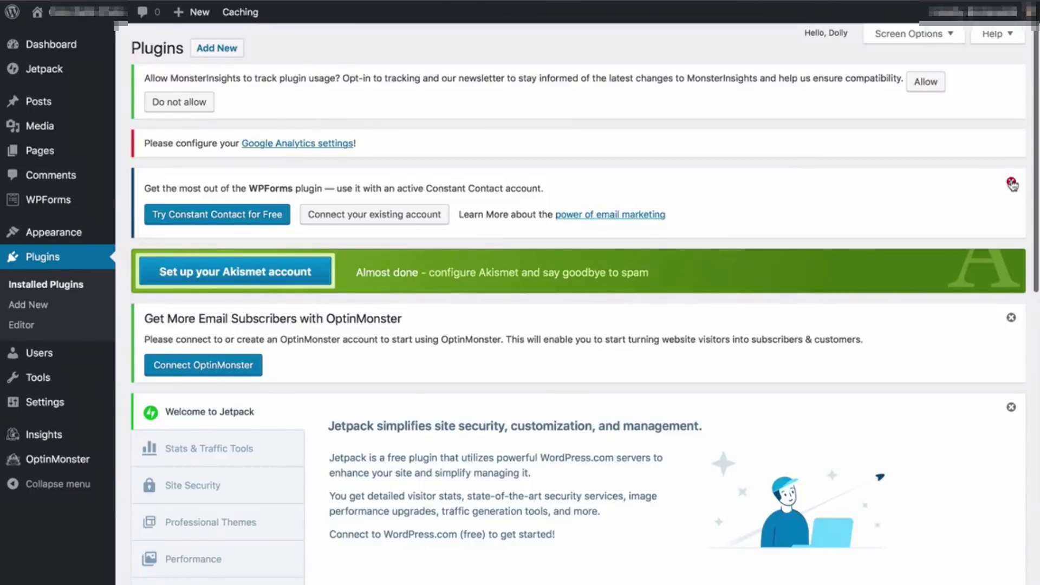
# - Dismiss the WPForms Constant Contact and OptinMonster subscribers notices
pyautogui.click(1012, 185)
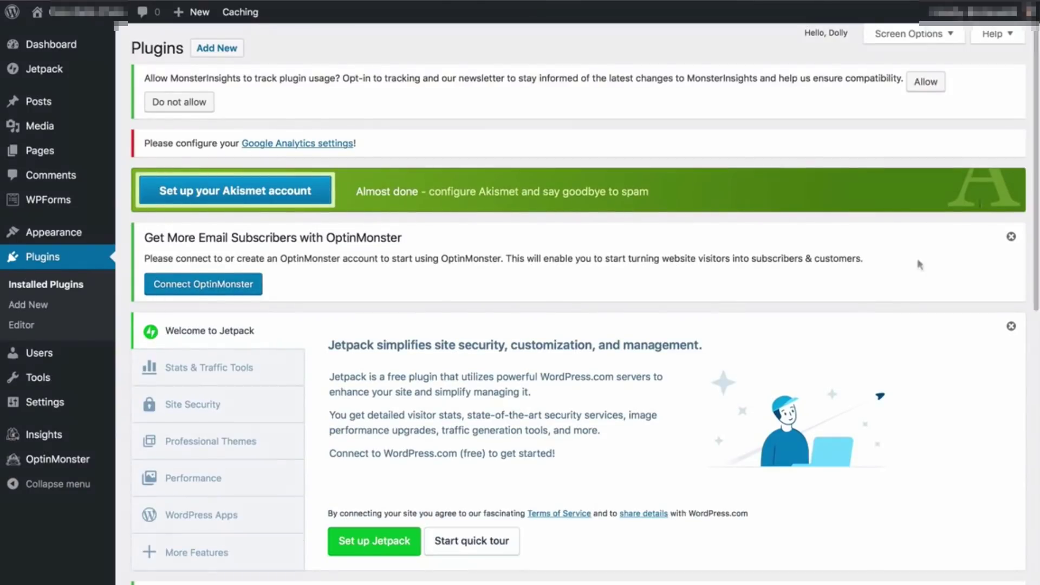
pyautogui.click(1011, 237)
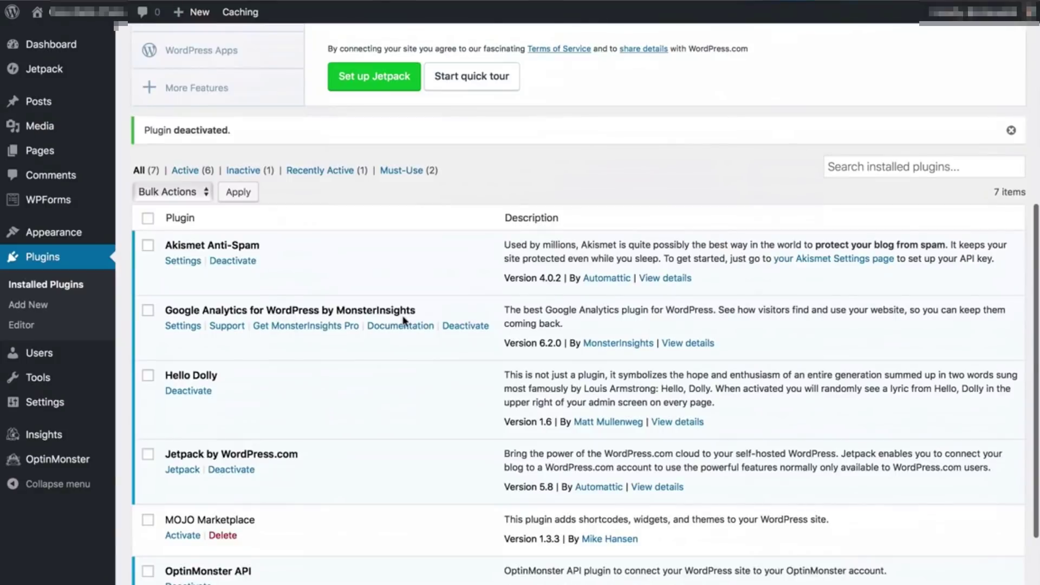
pyautogui.scroll(-3, 405, 319)
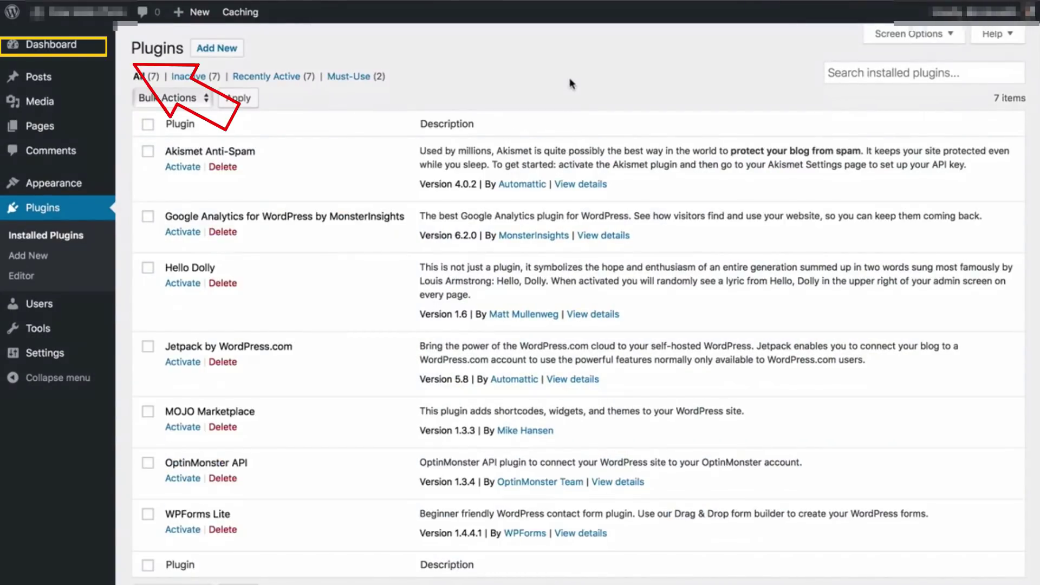
# - Return to the WordPress admin Dashboard home
pyautogui.click(55, 49)
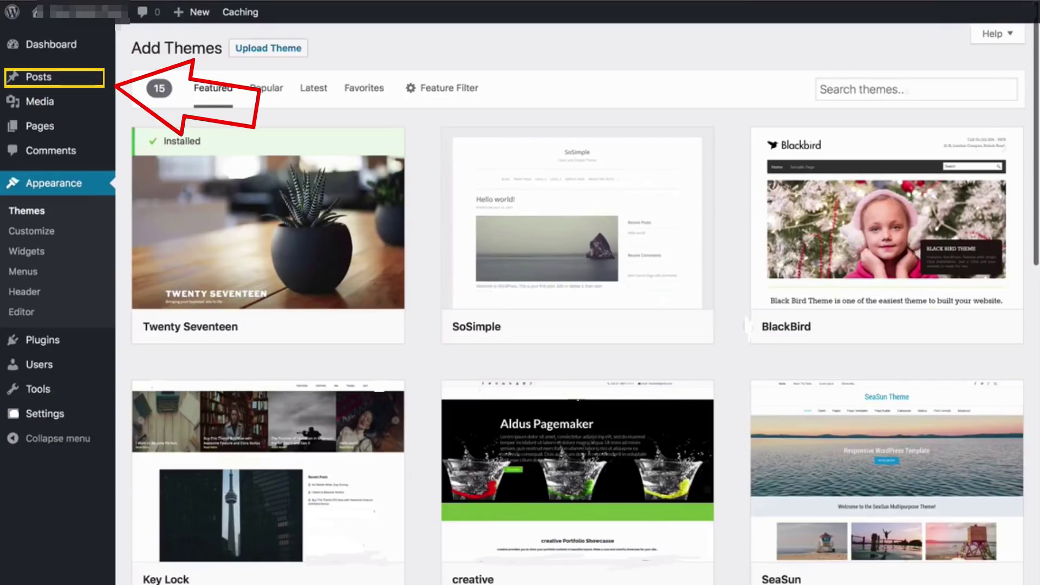
# - Open the 'Hello world!' post from the Posts list and view its content as raw HTML
pyautogui.click(38, 76)
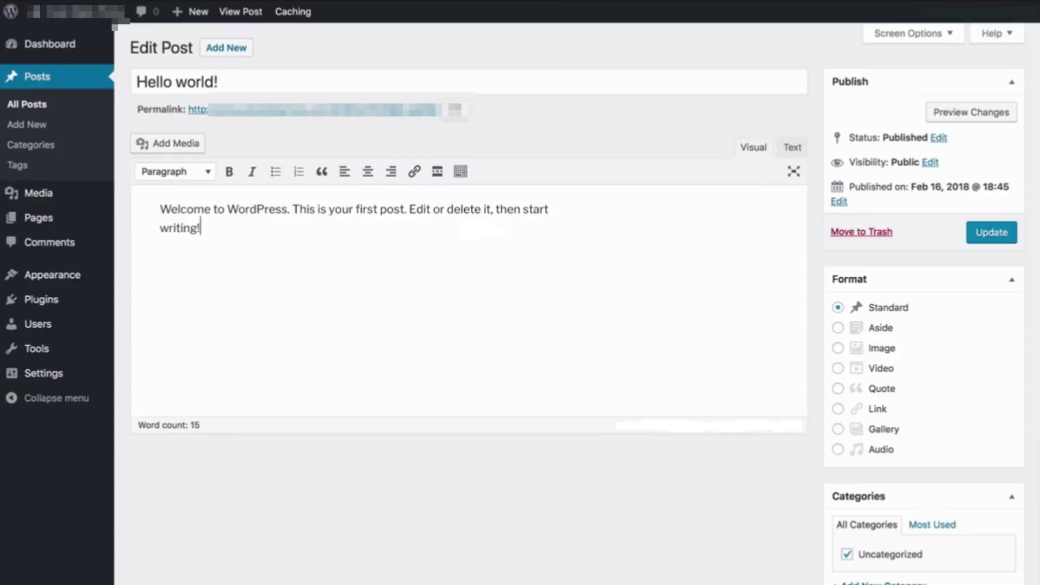
pyautogui.click(792, 148)
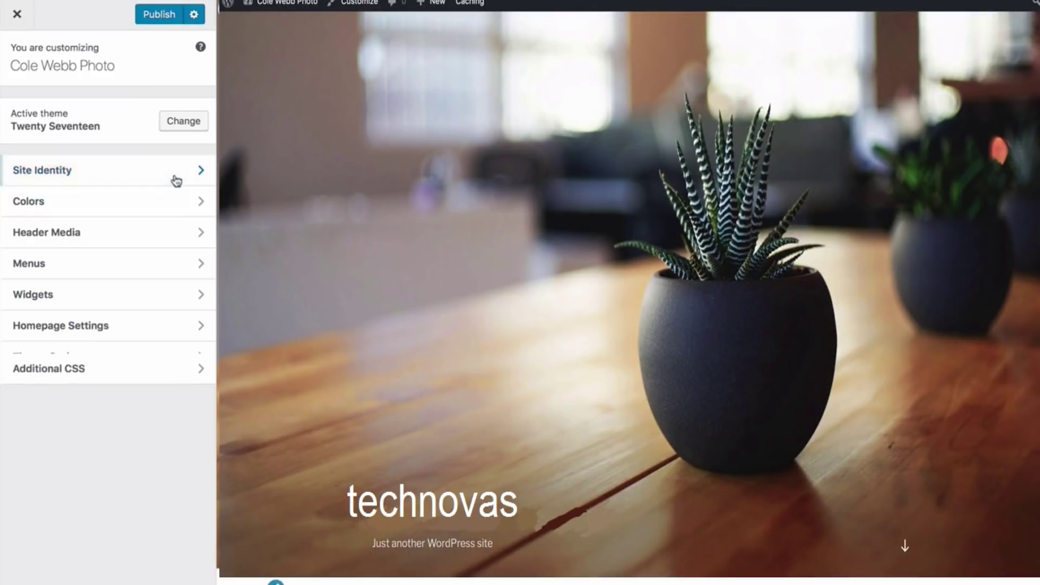
# - Check the site title 'technovas' under Site Identity, then return to the customizer's main sections
pyautogui.click(199, 172)
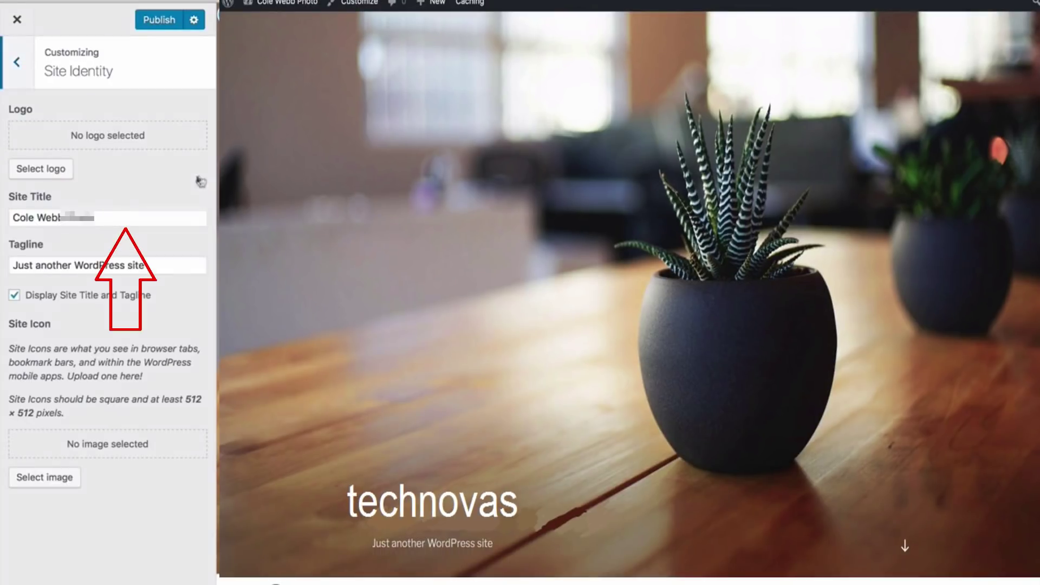
pyautogui.click(111, 222)
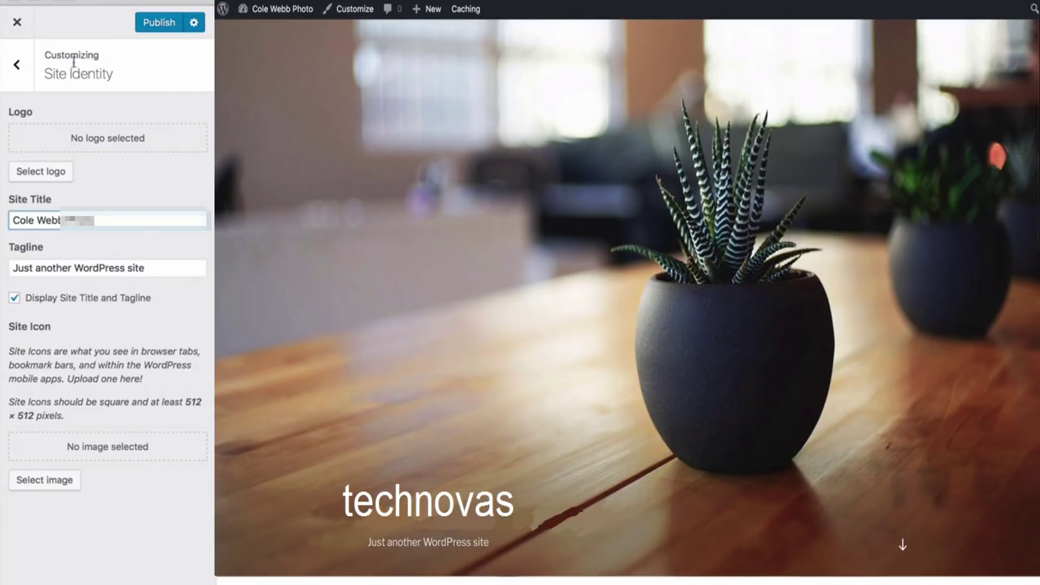
pyautogui.click(24, 67)
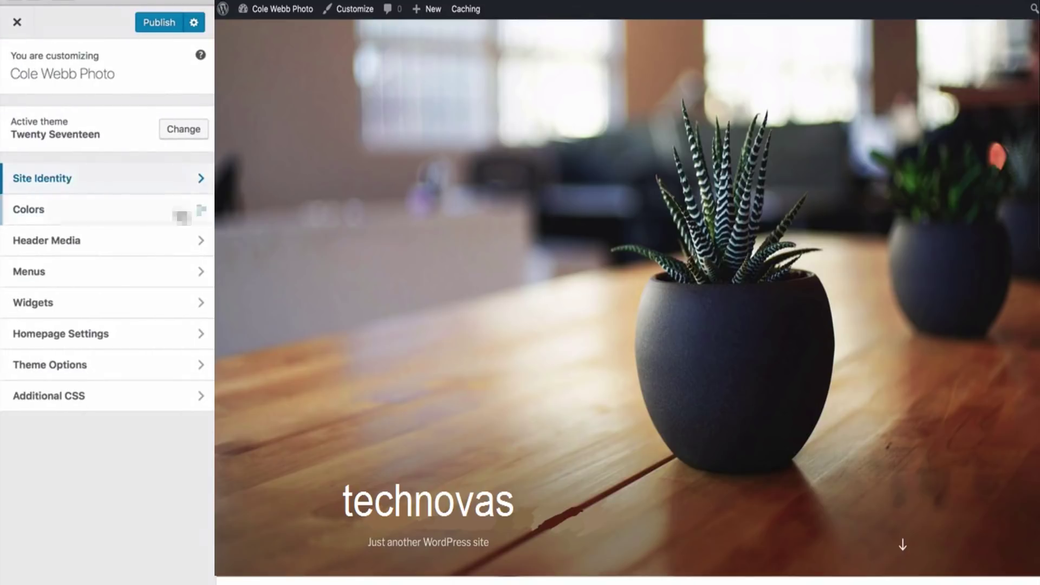